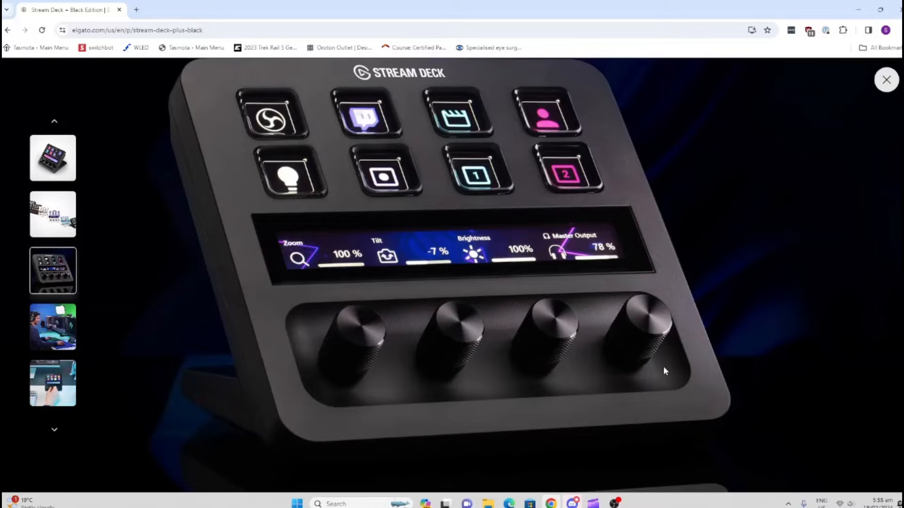
# Advance through the Stream Deck + product photos to the desk and close-up shots
pyautogui.click(174, 321)
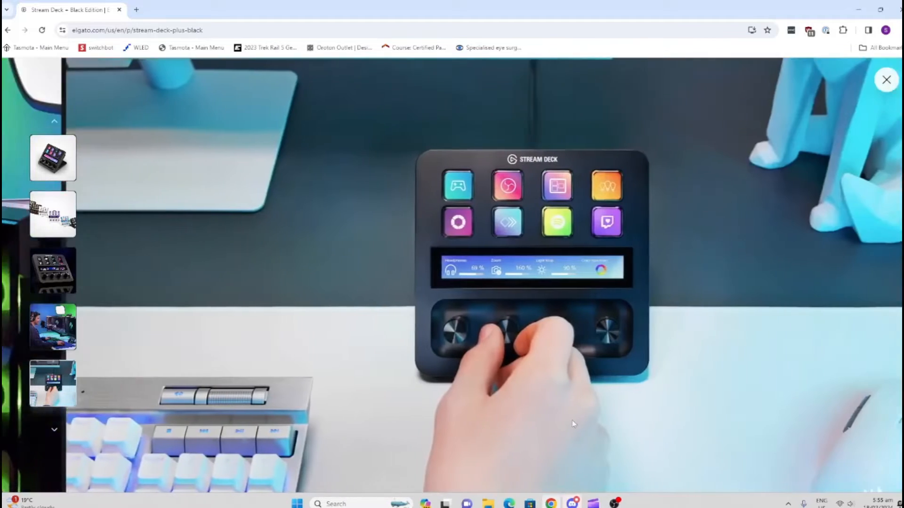
pyautogui.click(572, 422)
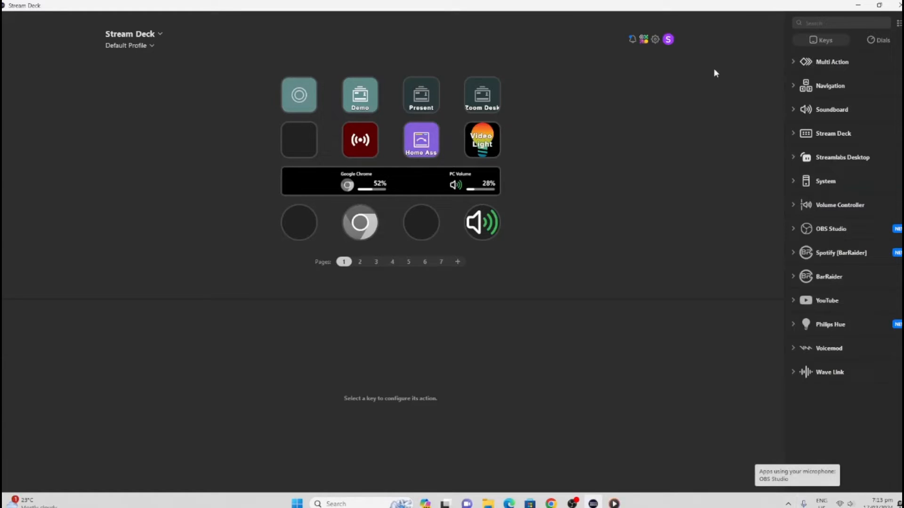
# Search the Elgato Marketplace for 'api ninja' and send the API Ninja plugin to Stream Deck
pyautogui.click(644, 40)
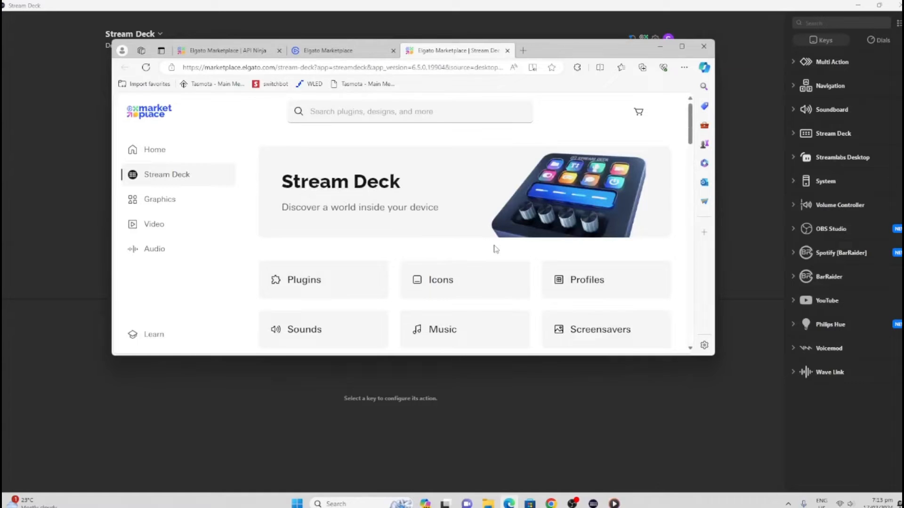
pyautogui.click(394, 108)
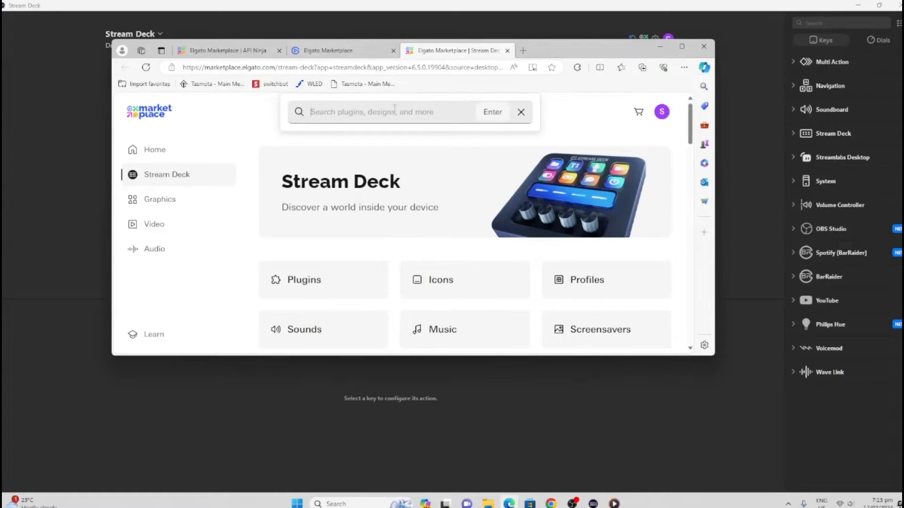
pyautogui.write('api ')
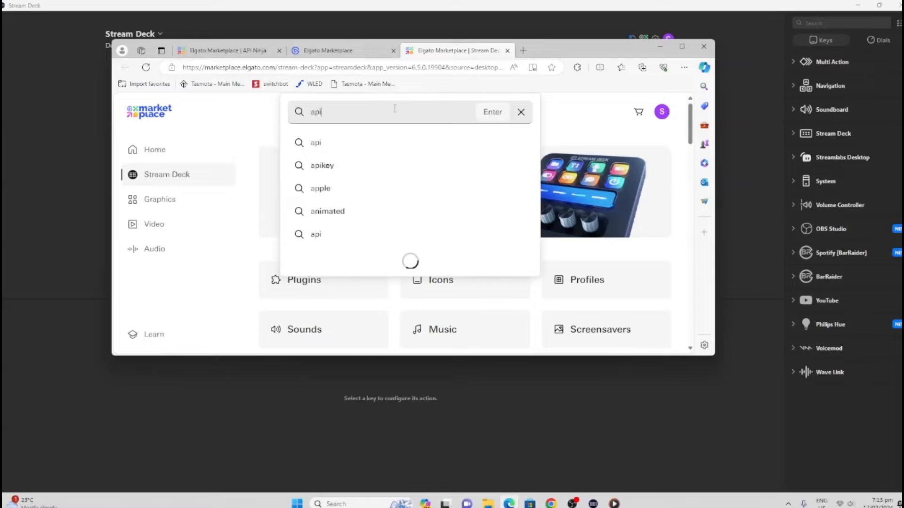
pyautogui.write('ninja')
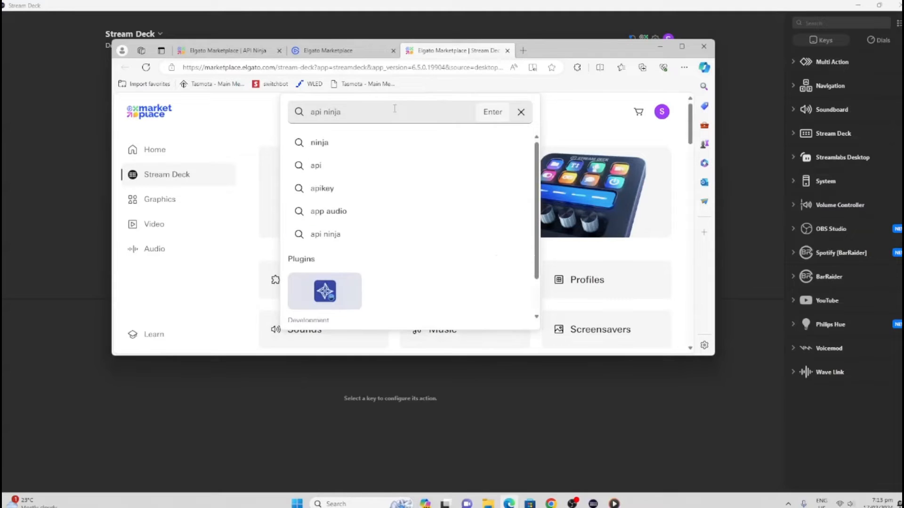
pyautogui.click(356, 236)
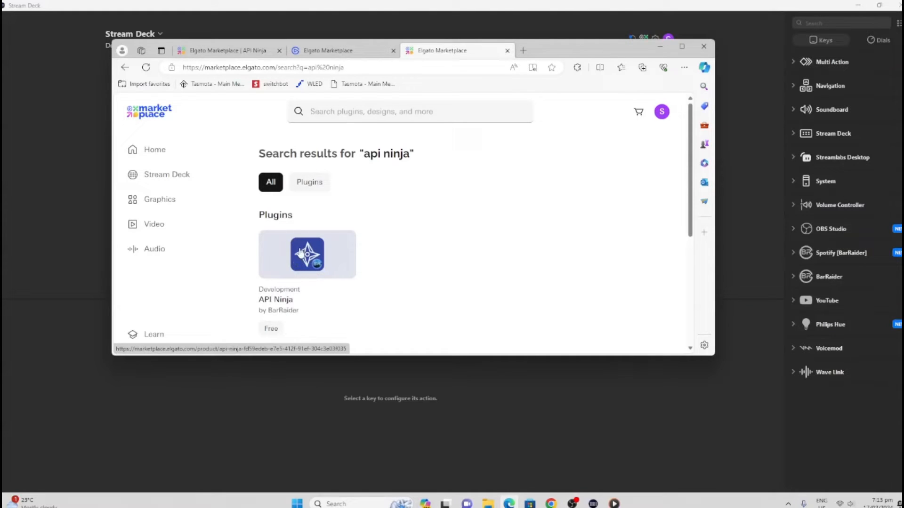
pyautogui.click(306, 261)
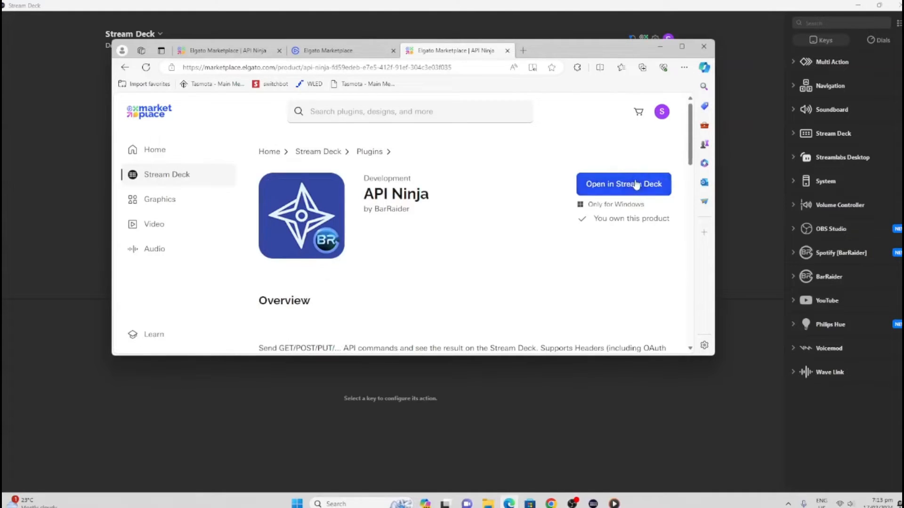
pyautogui.click(636, 185)
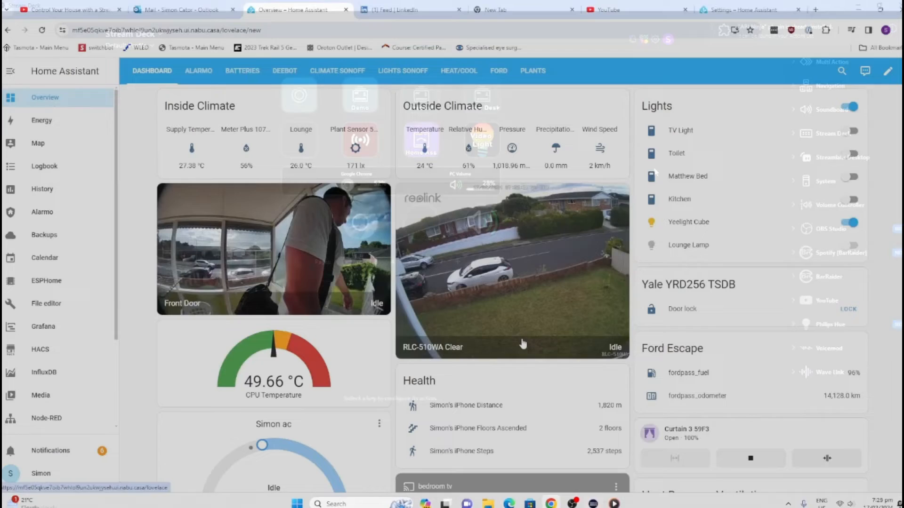
pyautogui.scroll(-3, 54, 311)
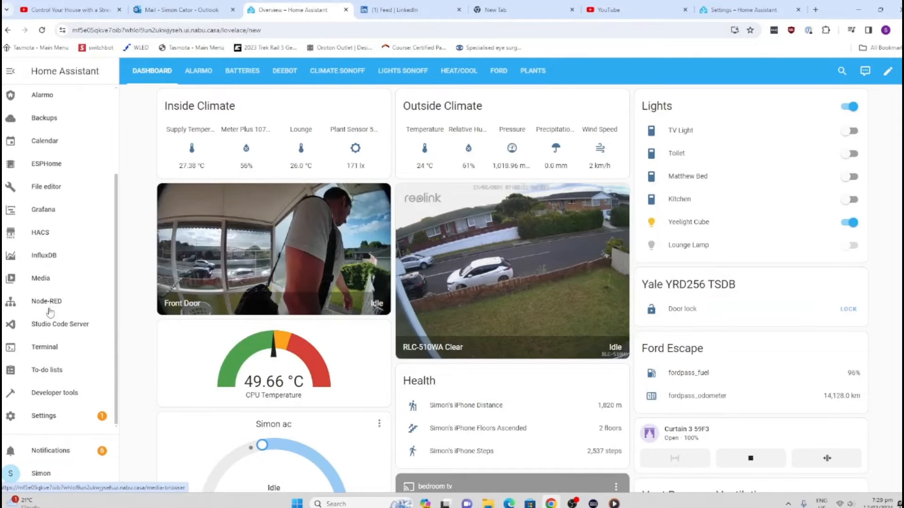
# Create a new empty automation from Settings > Automations & scenes
pyautogui.click(71, 422)
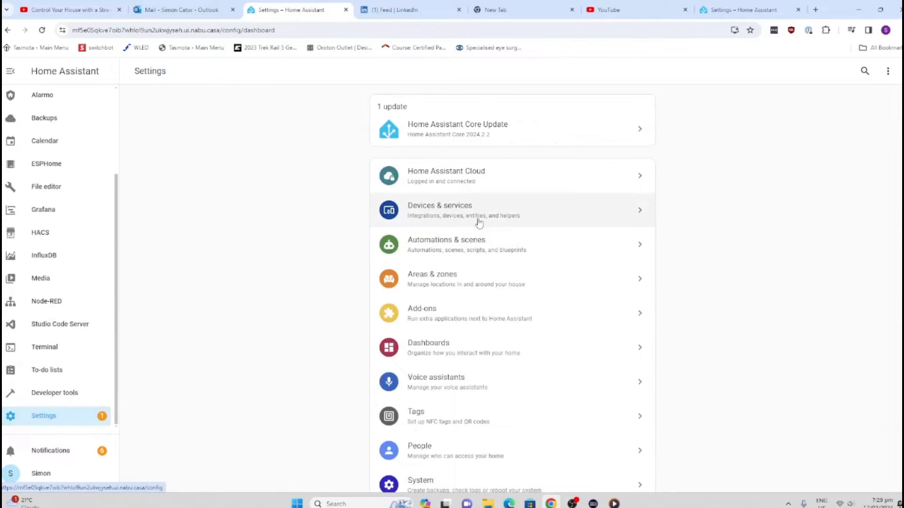
pyautogui.click(480, 252)
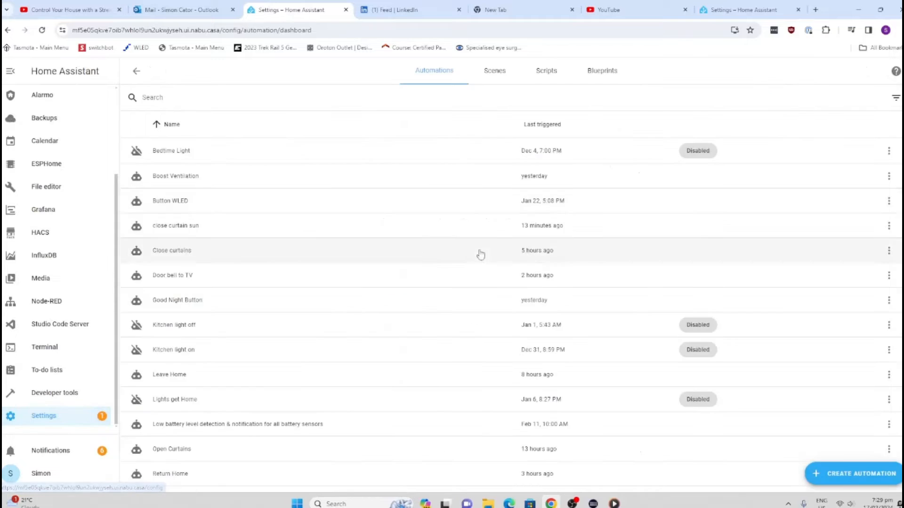
pyautogui.click(858, 475)
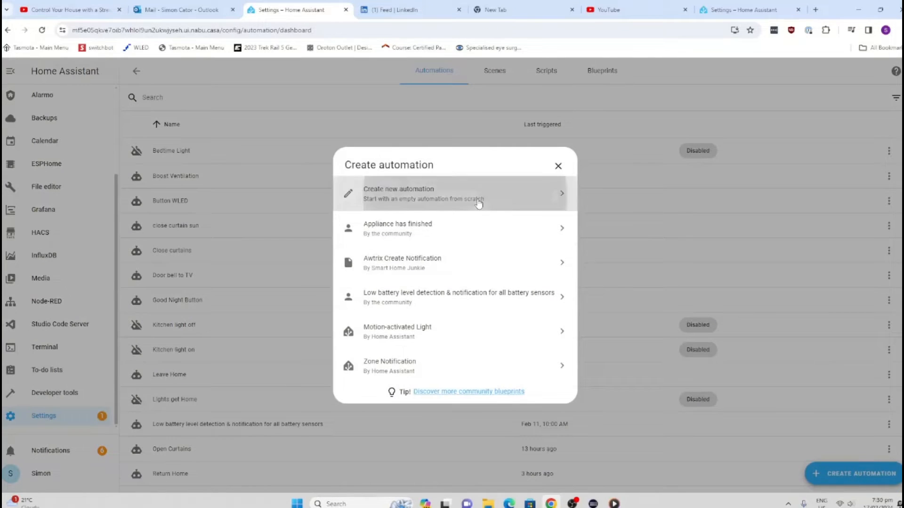
pyautogui.click(477, 203)
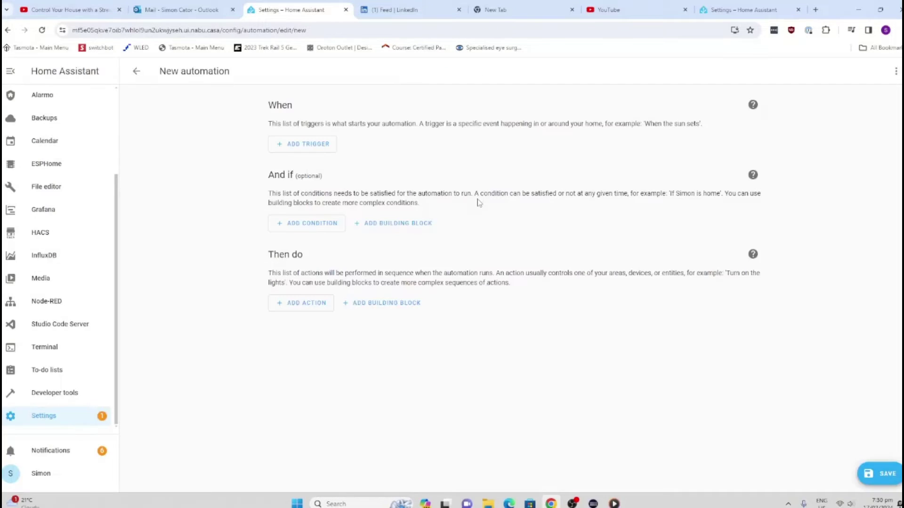
# Add a Webhook trigger from the Other triggers list
pyautogui.click(305, 144)
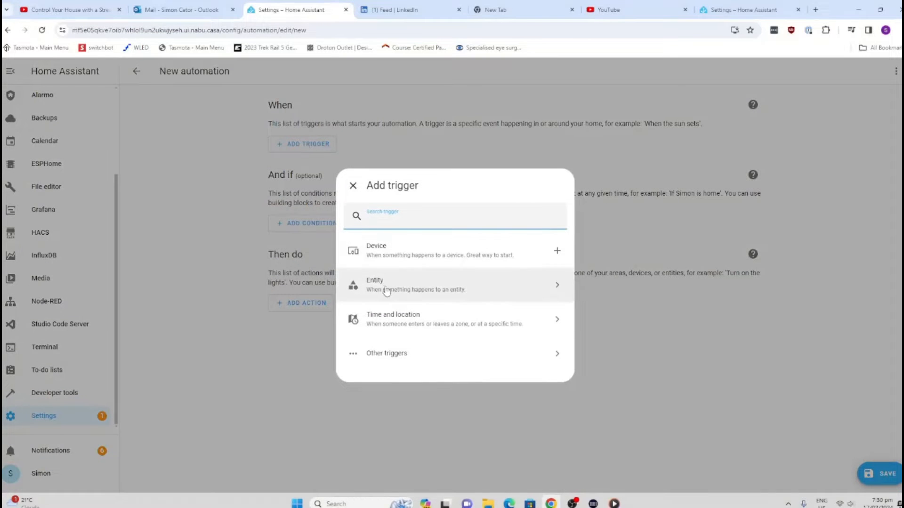
pyautogui.click(409, 362)
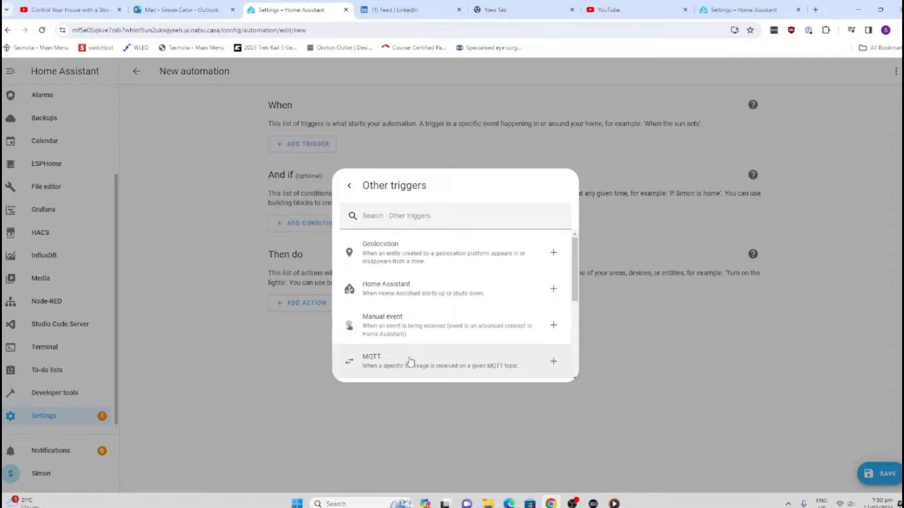
pyautogui.scroll(-5, 409, 363)
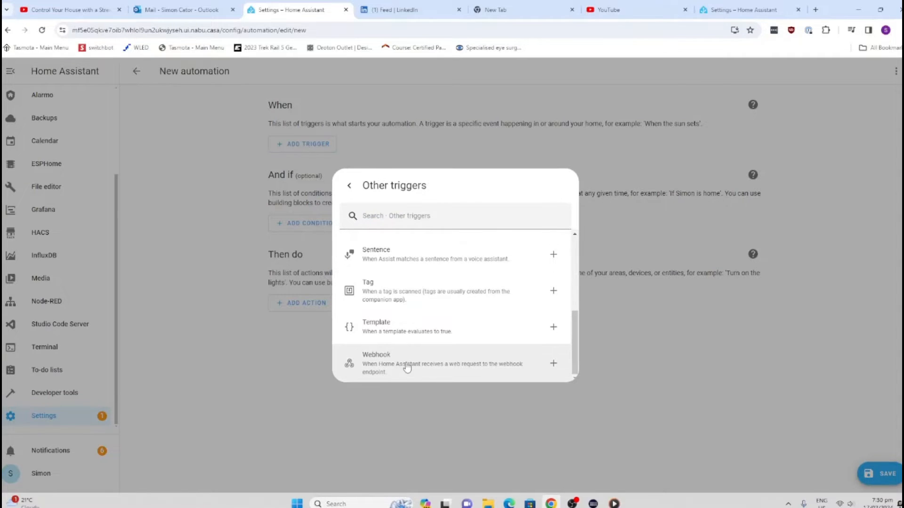
pyautogui.click(407, 366)
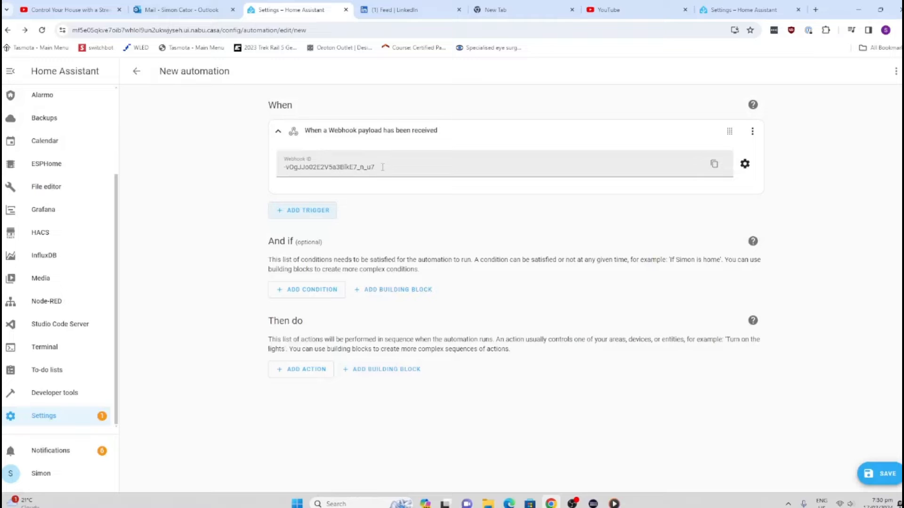
# Set the webhook ID to video_light and turn off local-network-only access
pyautogui.moveTo(383, 167); pyautogui.dragTo(209, 165)
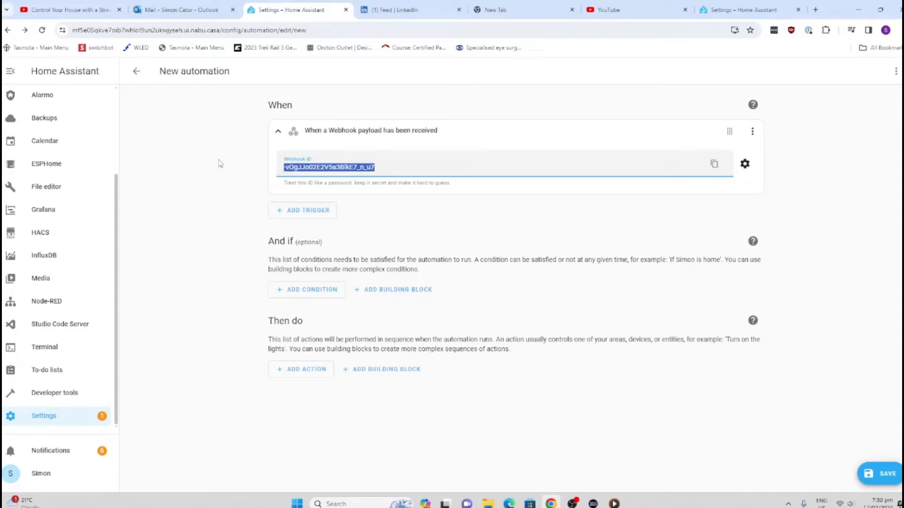
pyautogui.write('video')
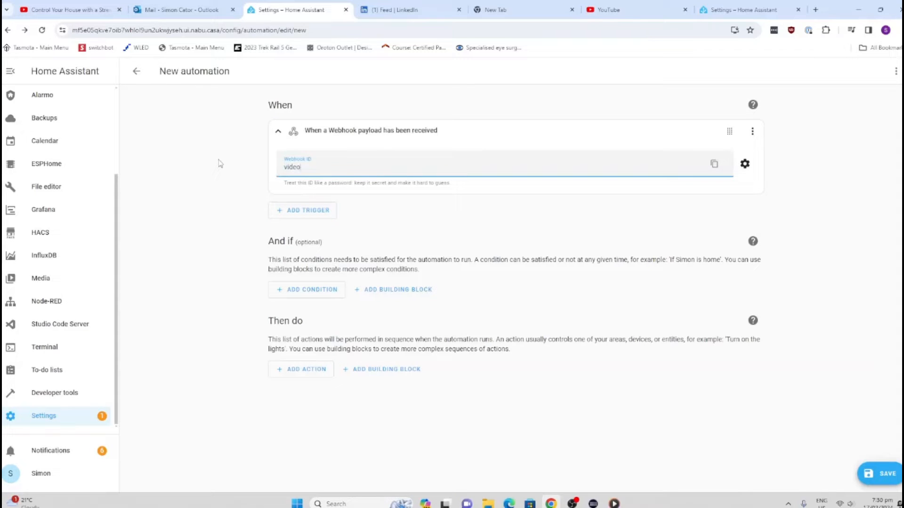
pyautogui.write('_light')
pyautogui.click(746, 165)
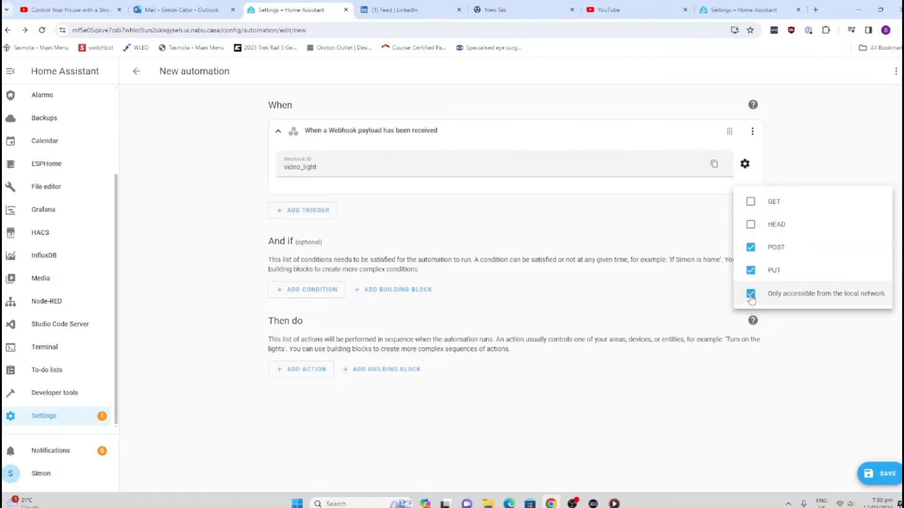
pyautogui.click(751, 295)
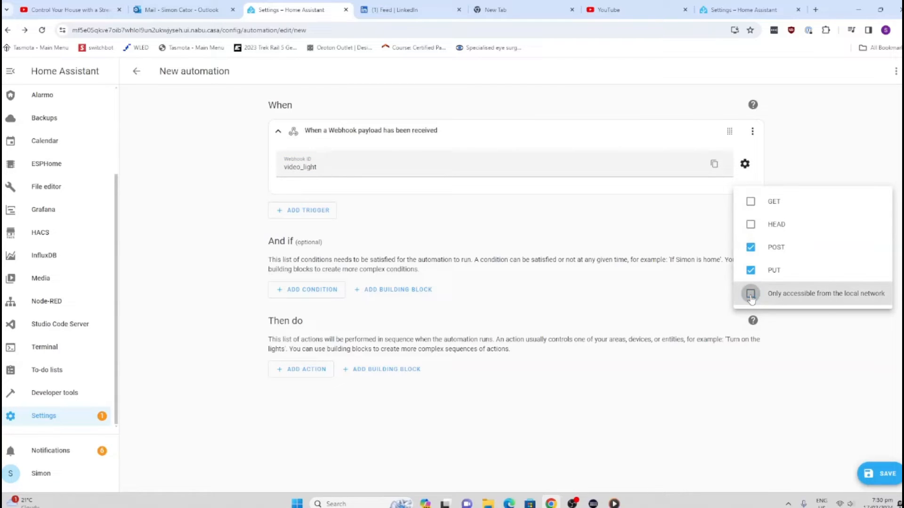
# Add a device action that toggles Video Light Socket 1 on the Video Light device
pyautogui.click(482, 317)
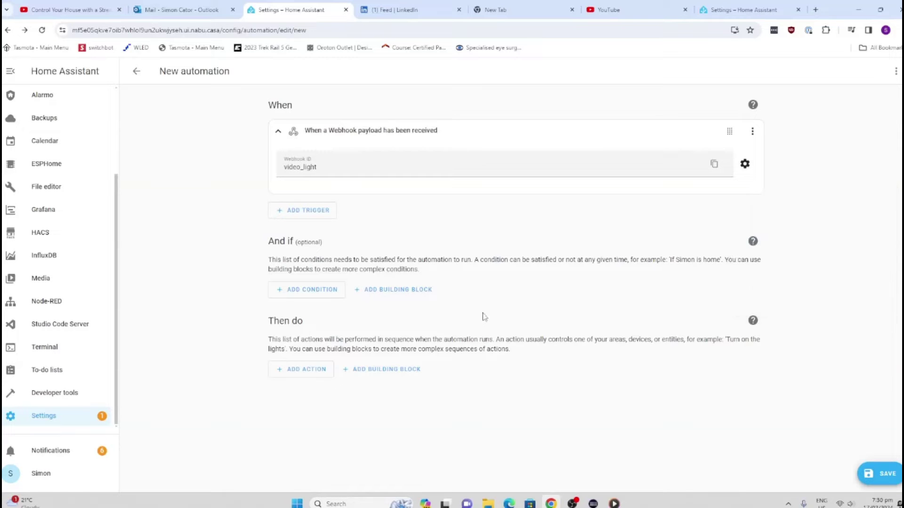
pyautogui.click(309, 370)
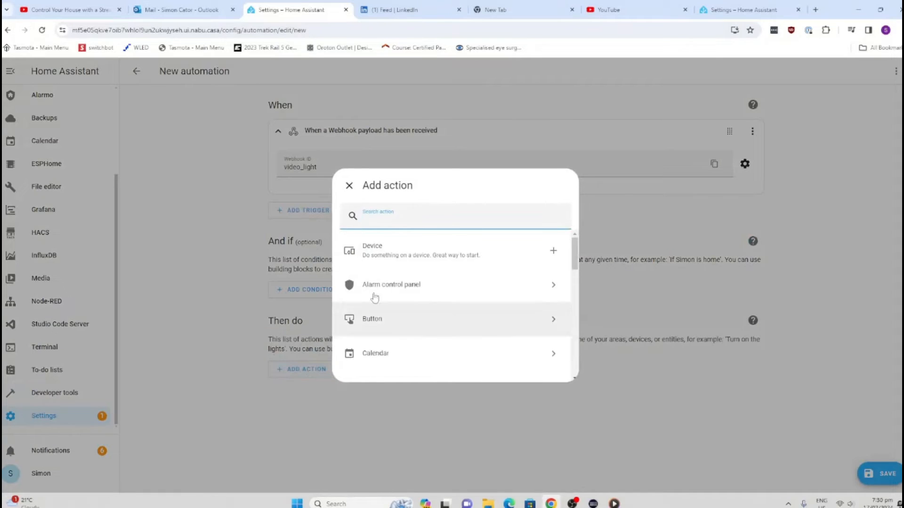
pyautogui.click(440, 256)
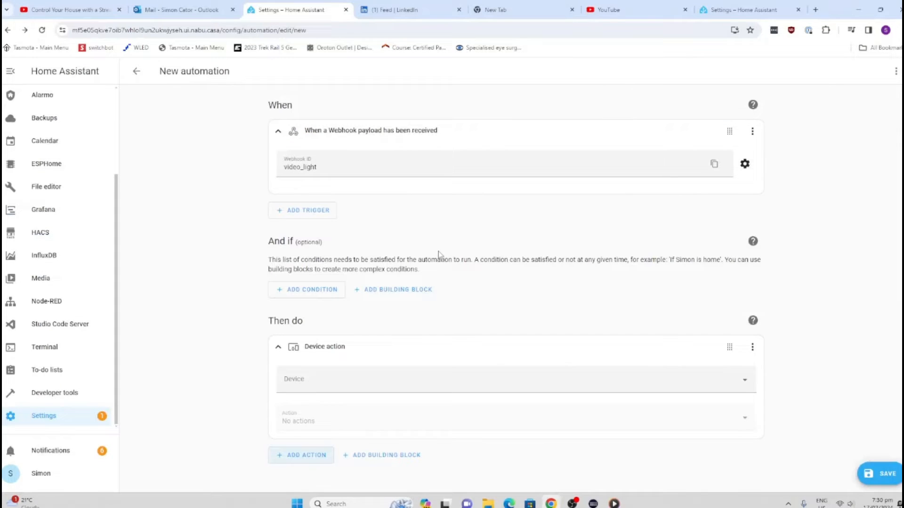
pyautogui.click(377, 383)
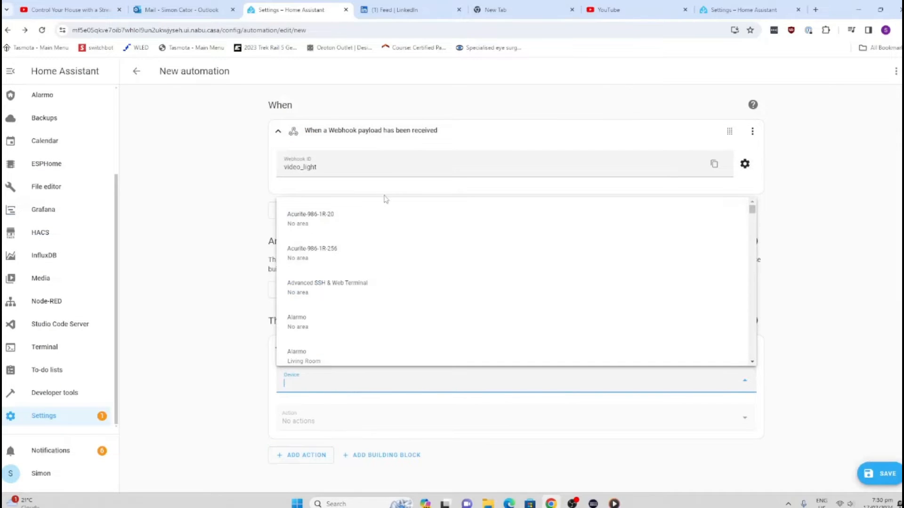
pyautogui.write('vide')
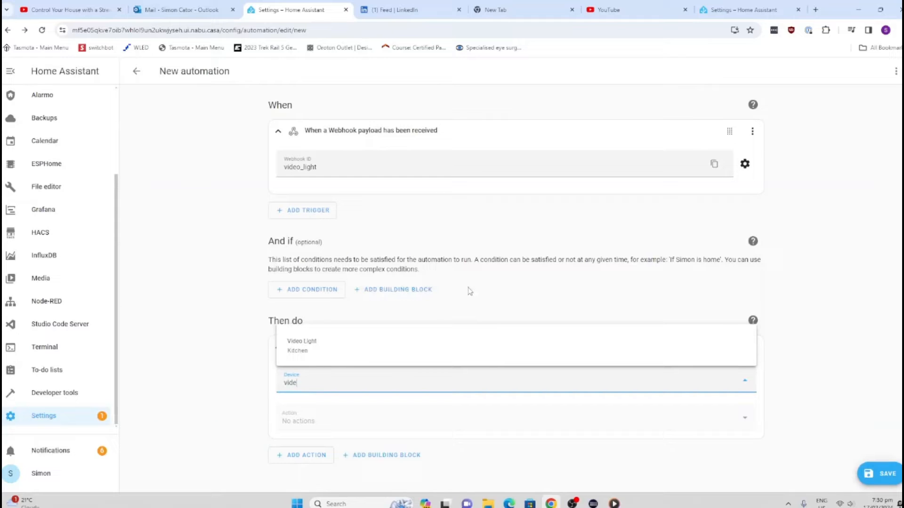
pyautogui.click(443, 346)
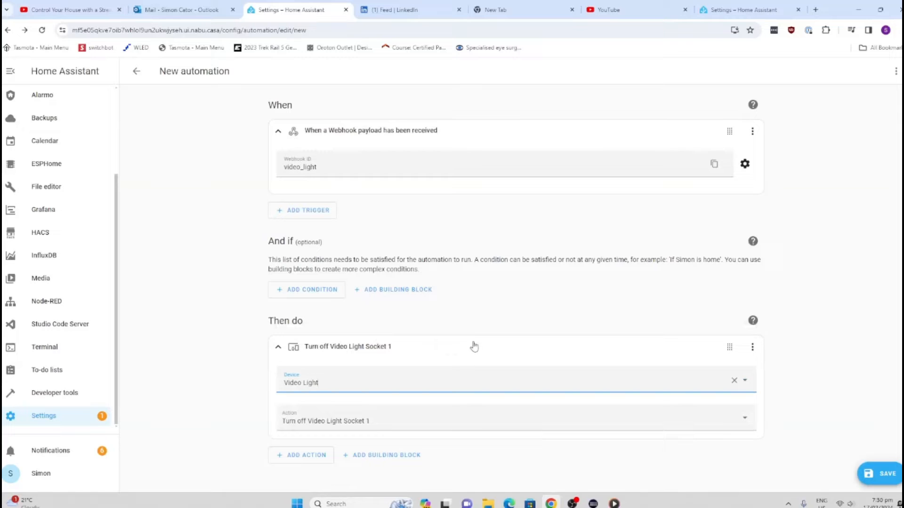
pyautogui.click(358, 423)
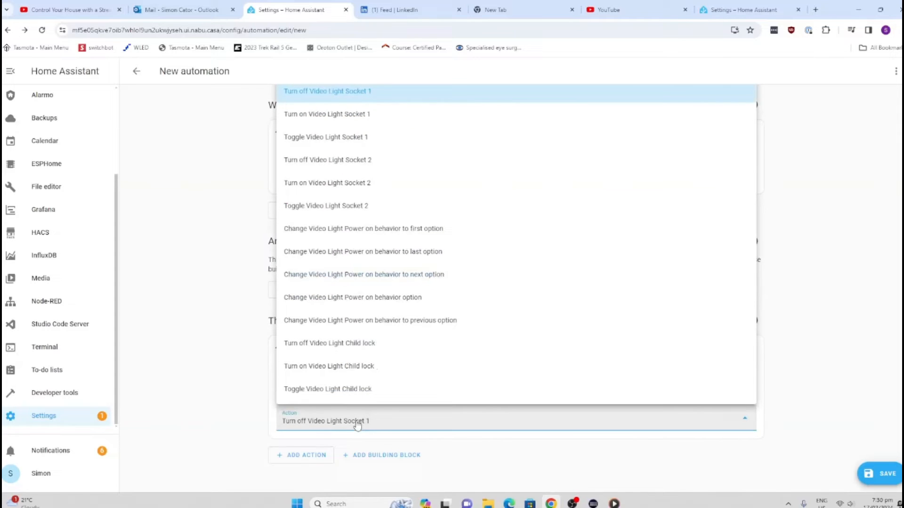
pyautogui.click(328, 138)
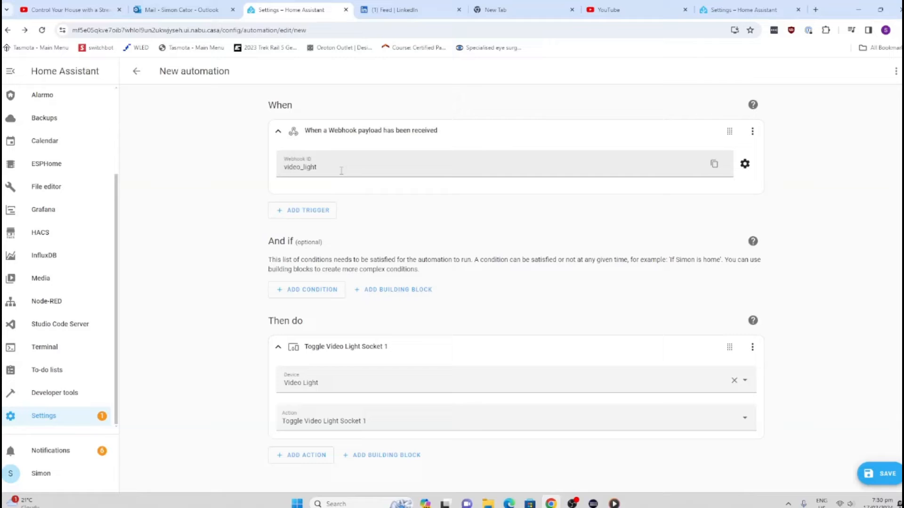
# Save the automation under the name Video Light
pyautogui.click(882, 477)
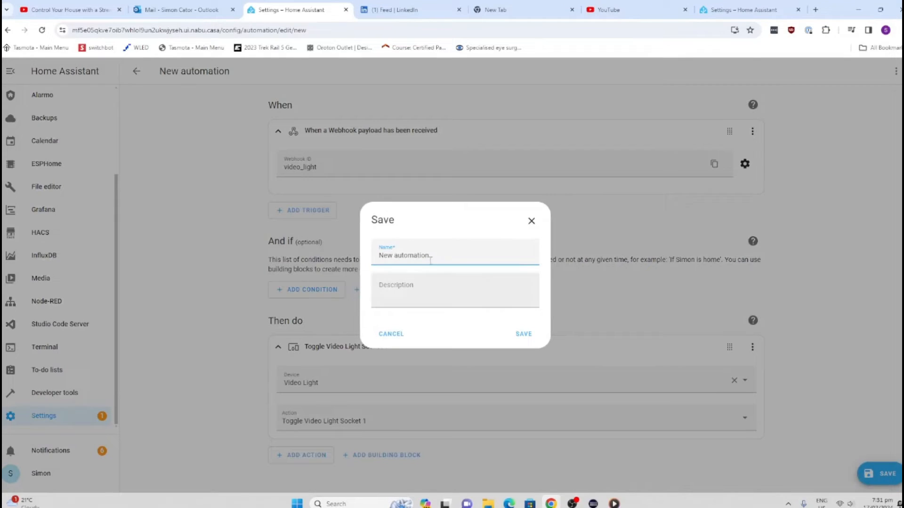
pyautogui.moveTo(438, 267); pyautogui.dragTo(329, 259)
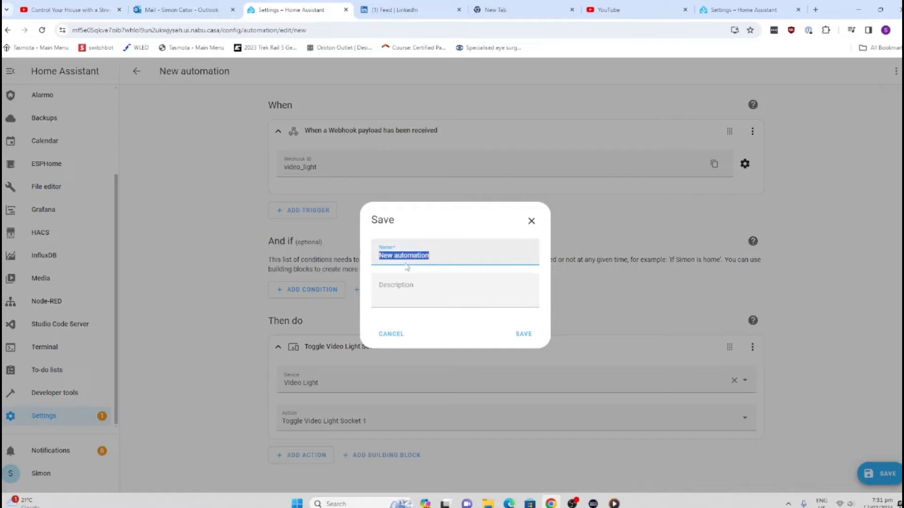
pyautogui.write('Video')
pyautogui.write(' Light')
pyautogui.click(526, 336)
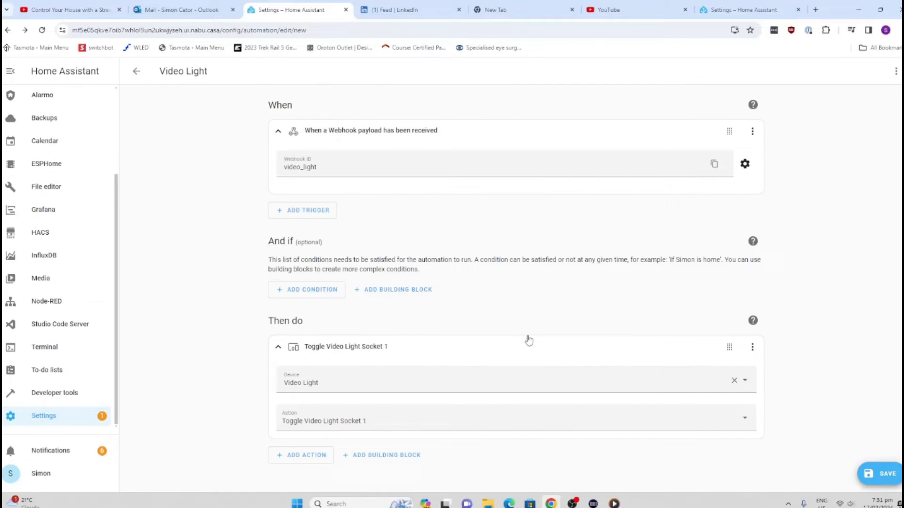
# Enable the video_light webhook in the Home Assistant Cloud settings
pyautogui.click(71, 417)
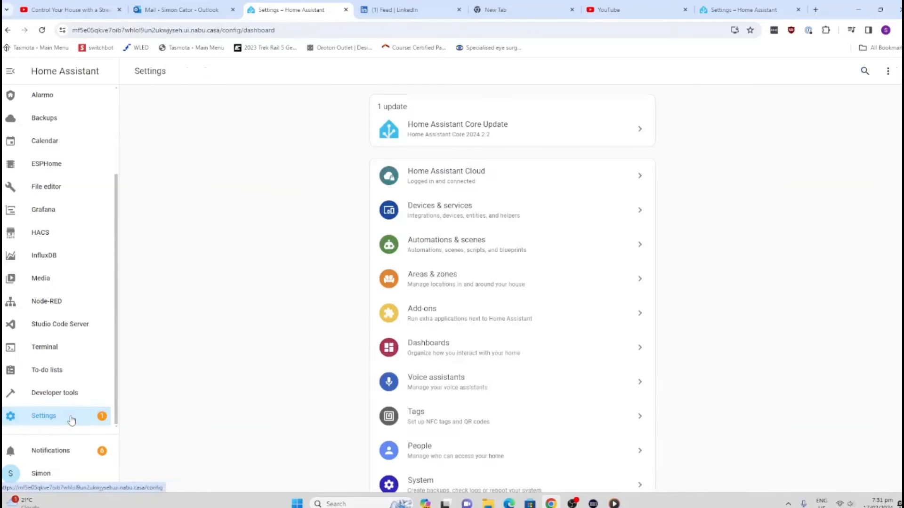
pyautogui.click(457, 185)
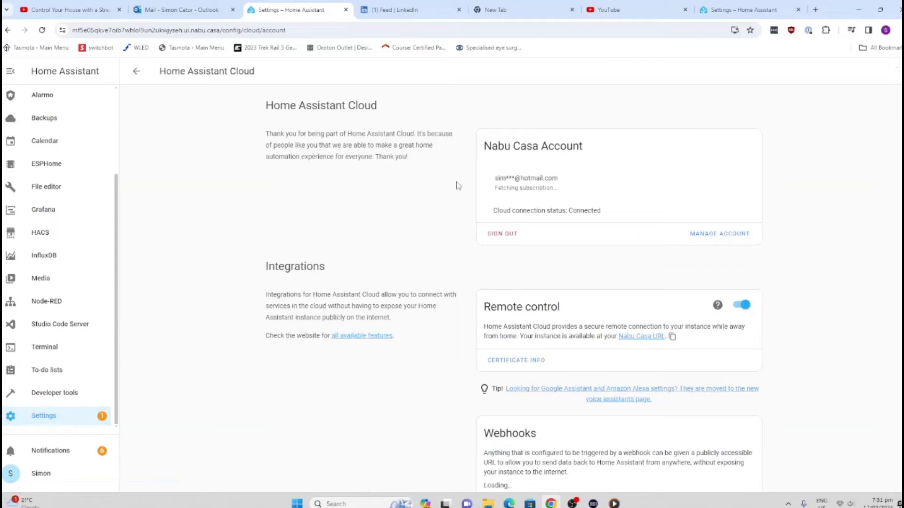
pyautogui.scroll(-1, 426, 403)
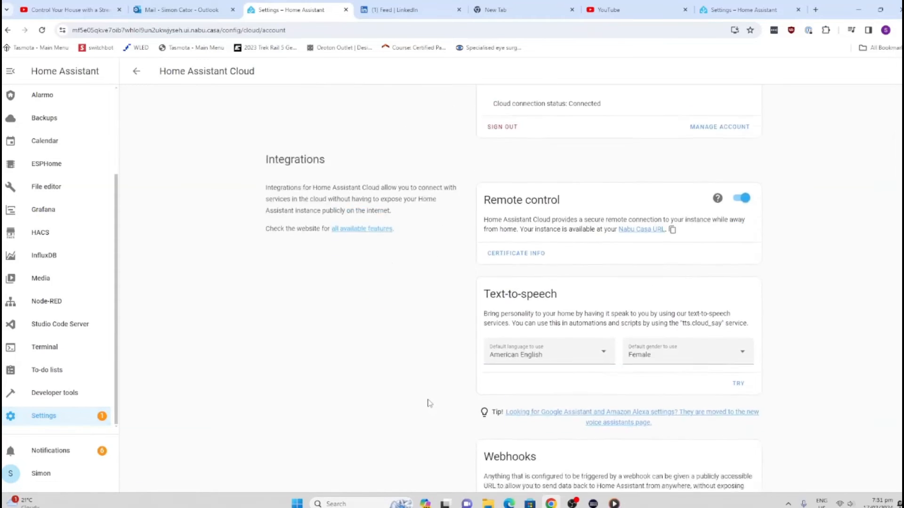
pyautogui.scroll(-2, 426, 403)
pyautogui.scroll(-1, 425, 402)
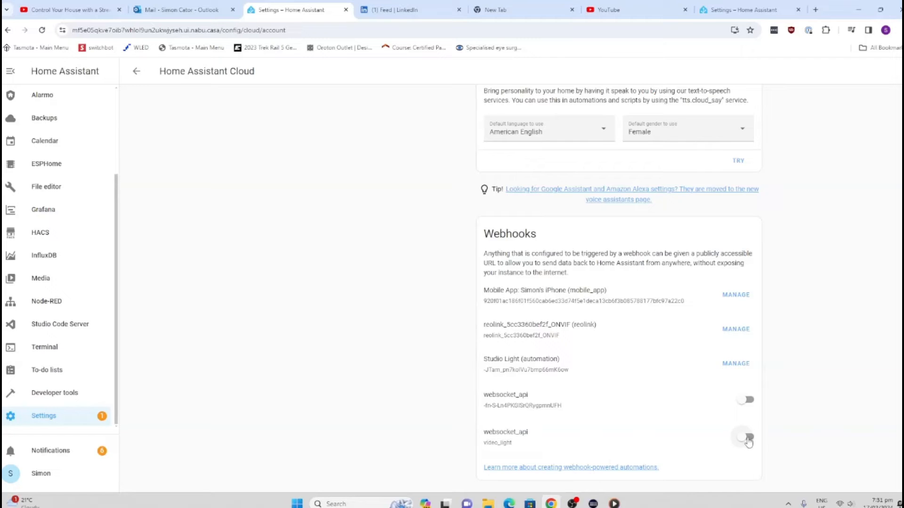
pyautogui.click(748, 438)
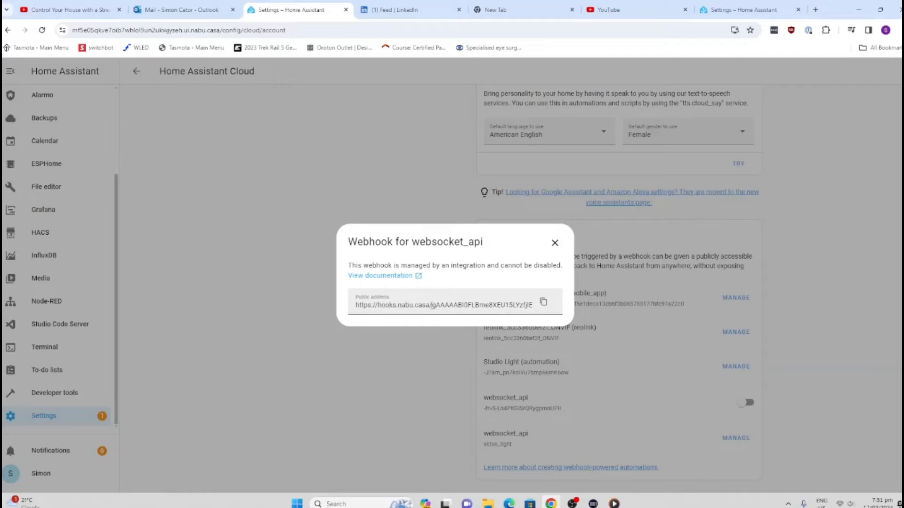
# Copy the webhook's public address and switch to the Stream Deck app
pyautogui.click(543, 304)
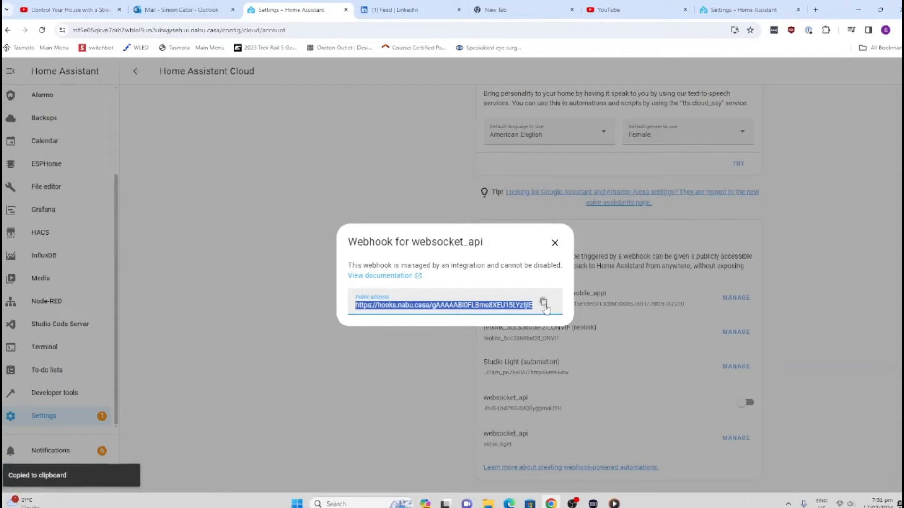
pyautogui.click(593, 504)
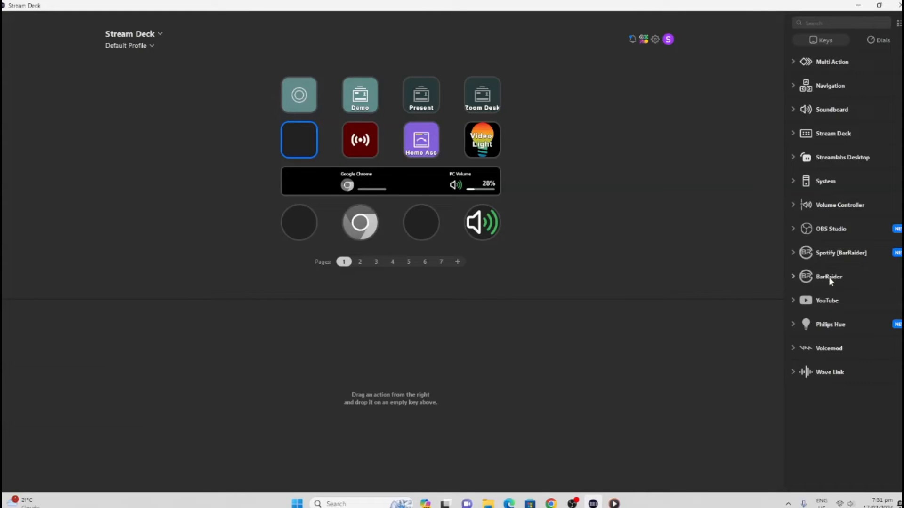
# Place a BarRaider API Ninja action on the empty key, titled Video Light over two lines
pyautogui.click(793, 277)
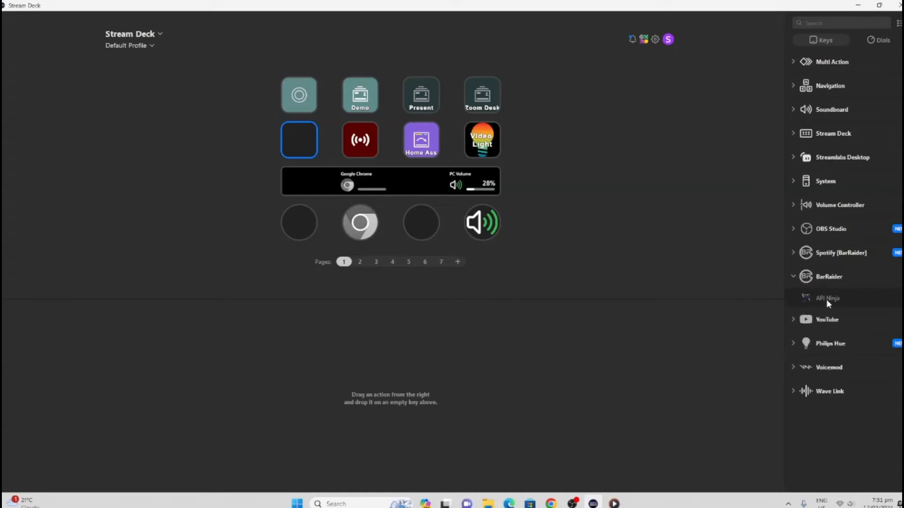
pyautogui.moveTo(827, 299); pyautogui.dragTo(295, 145)
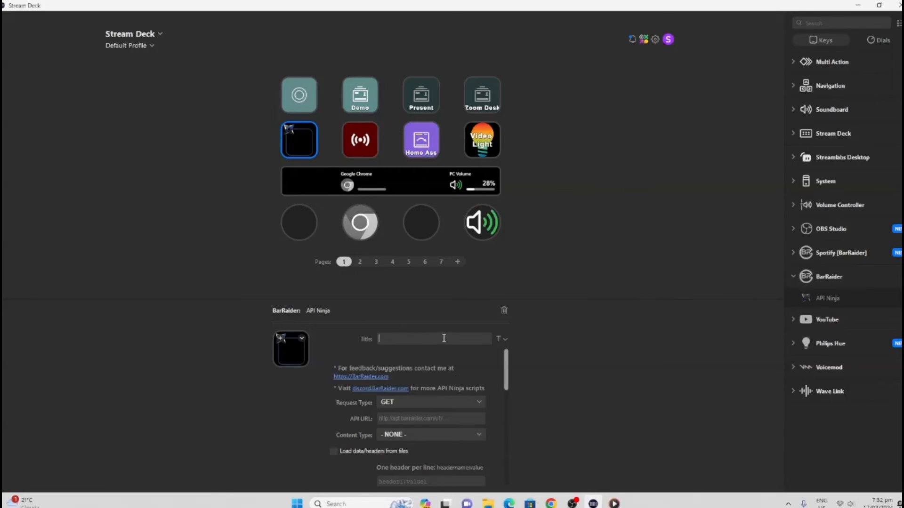
pyautogui.write('V')
pyautogui.write('ideo L')
pyautogui.write('ight')
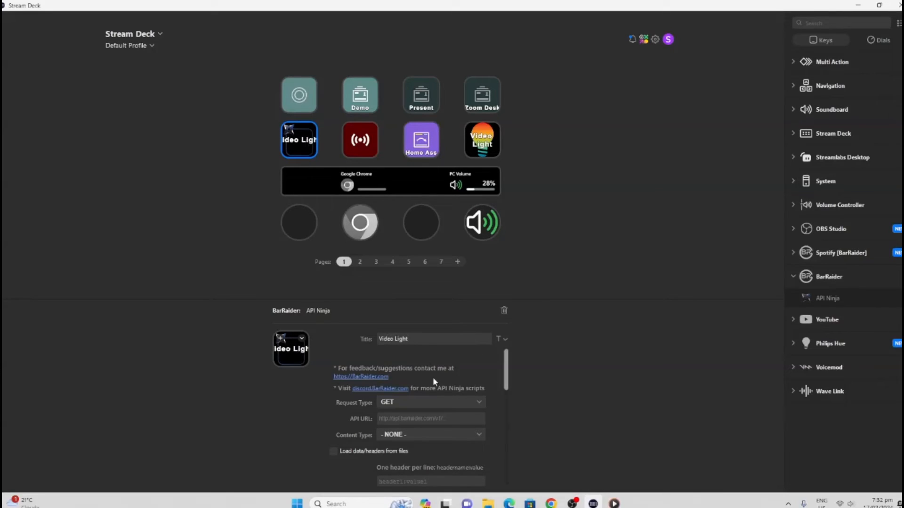
pyautogui.click(394, 339)
pyautogui.press('Return')
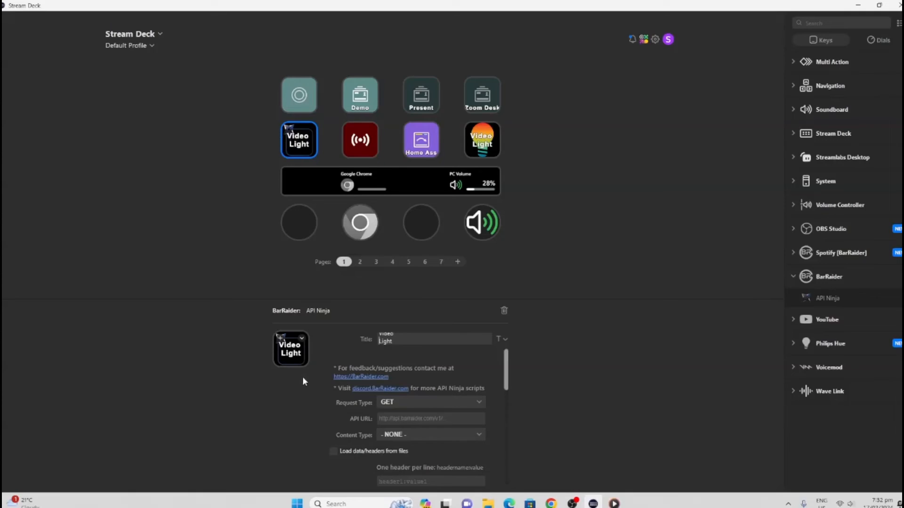
# Set the request type to POST and paste the webhook address as the API URL
pyautogui.click(433, 405)
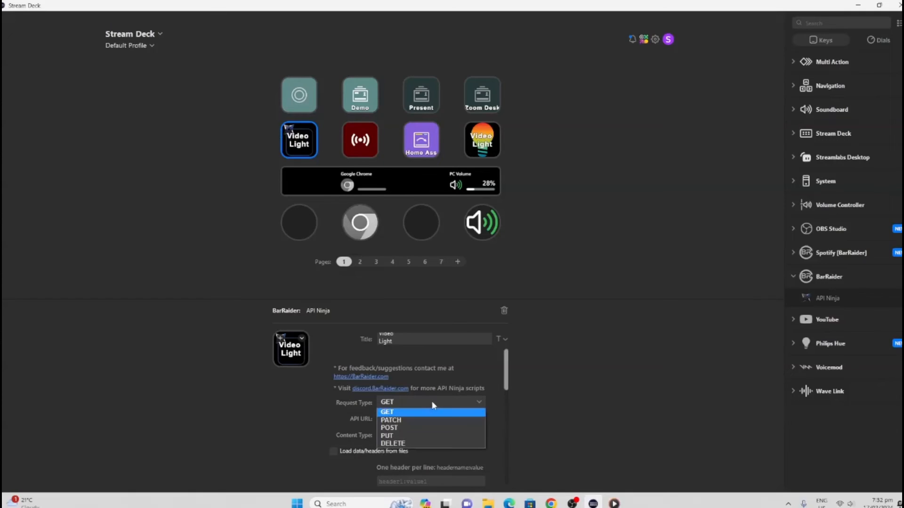
pyautogui.click(433, 428)
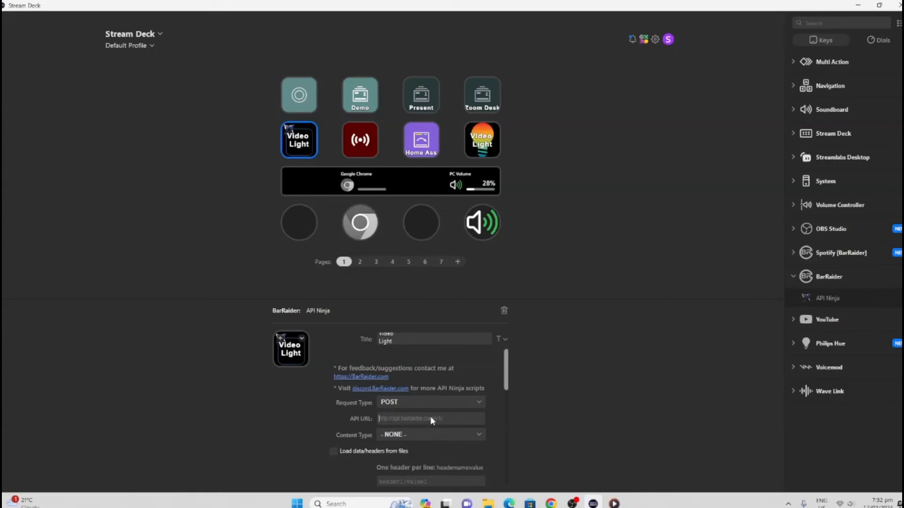
pyautogui.hotkey('ctrl', 'v')
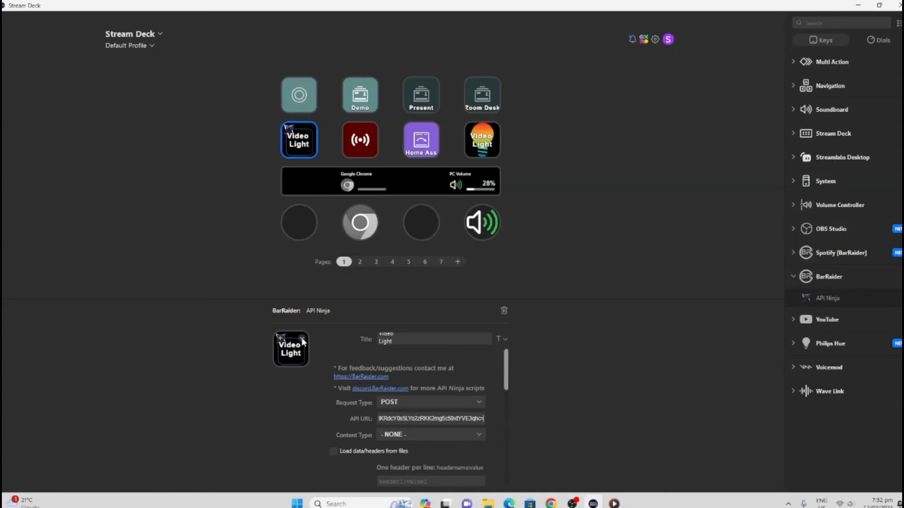
pyautogui.click(302, 340)
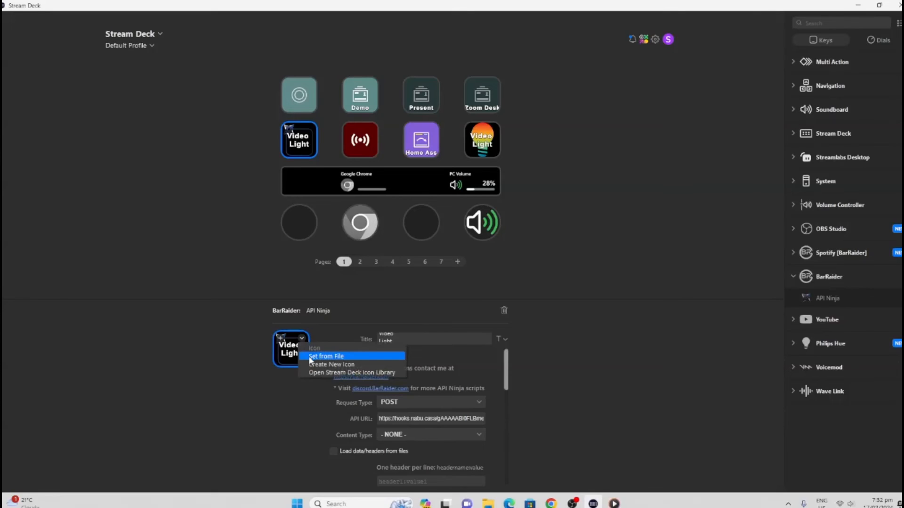
# Assign the rainbow light-bulb icon from the Stream Deck Icon Library to the Video Light key
pyautogui.click(318, 373)
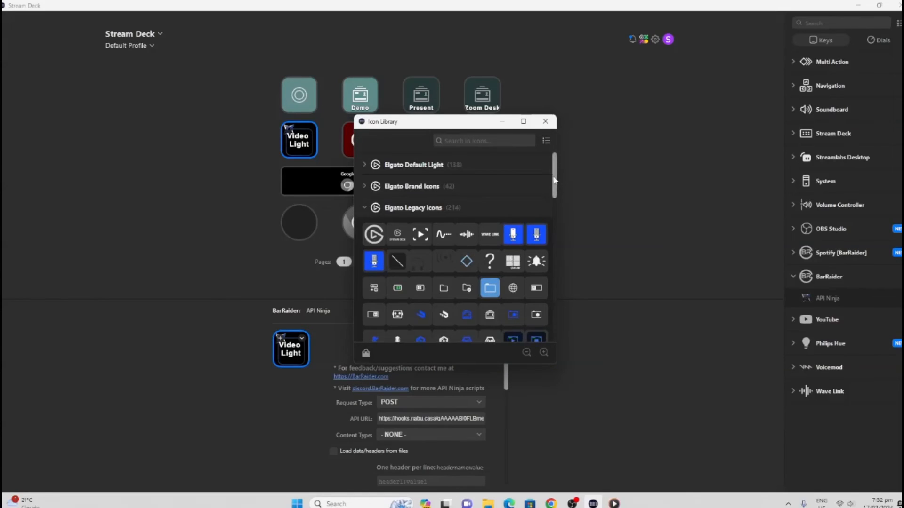
pyautogui.moveTo(554, 181); pyautogui.dragTo(553, 291)
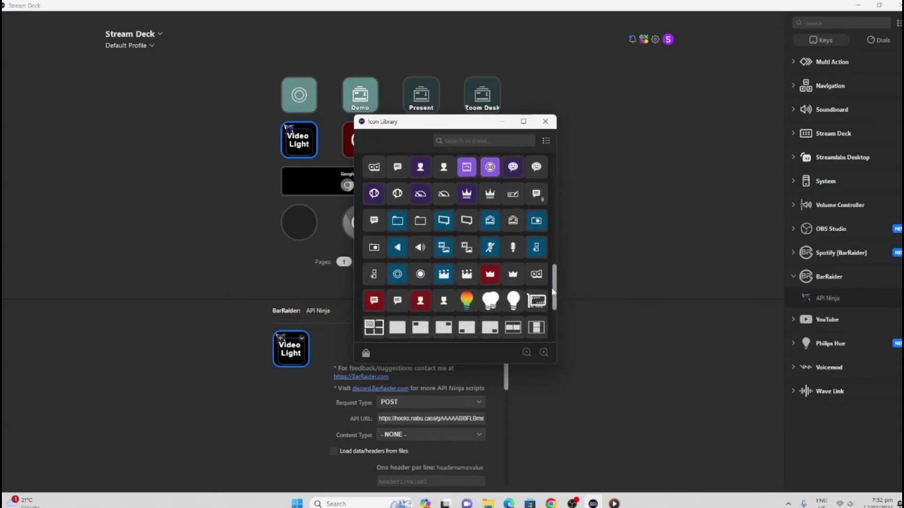
pyautogui.click(466, 301)
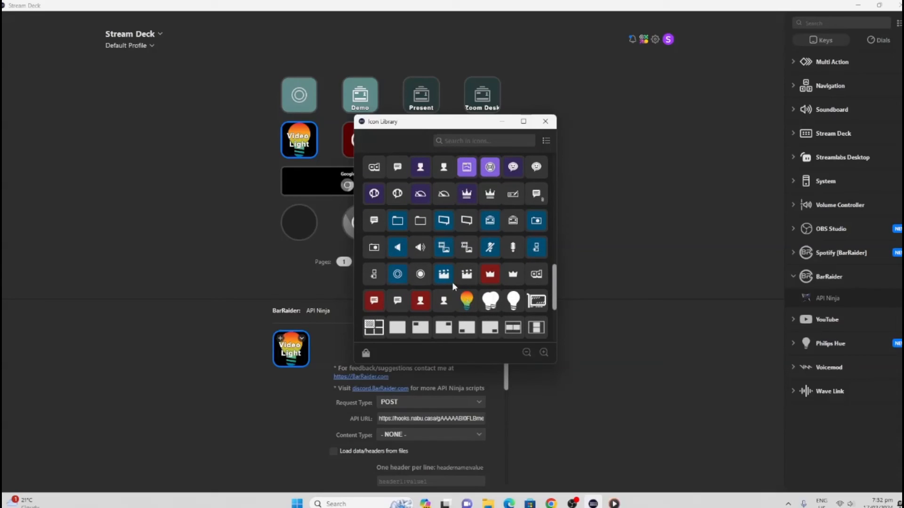
pyautogui.click(548, 125)
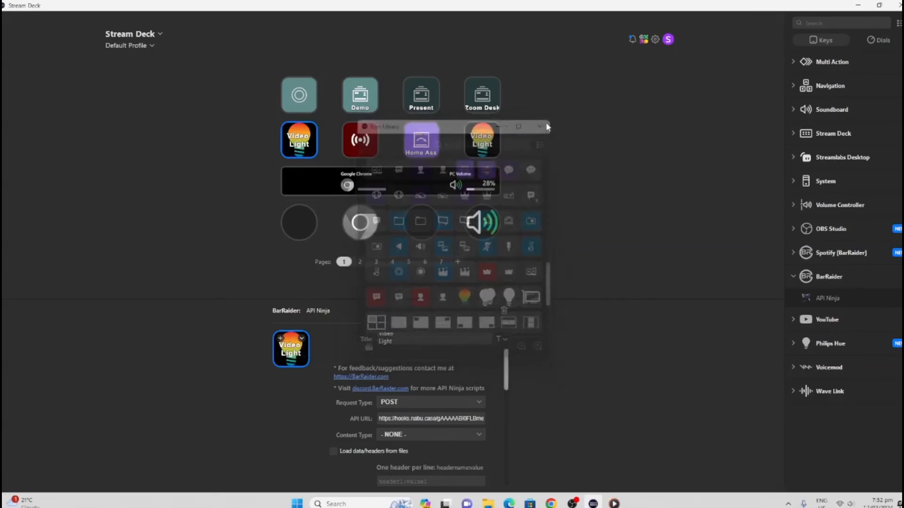